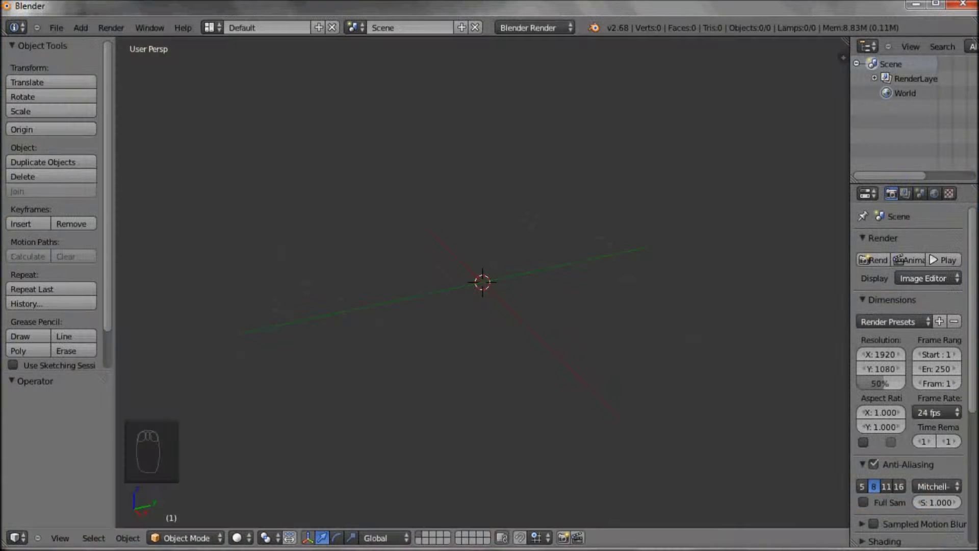
Step: Open Project1.blend from the recent files list and orbit around the tray mesh
click(52, 28)
click(54, 29)
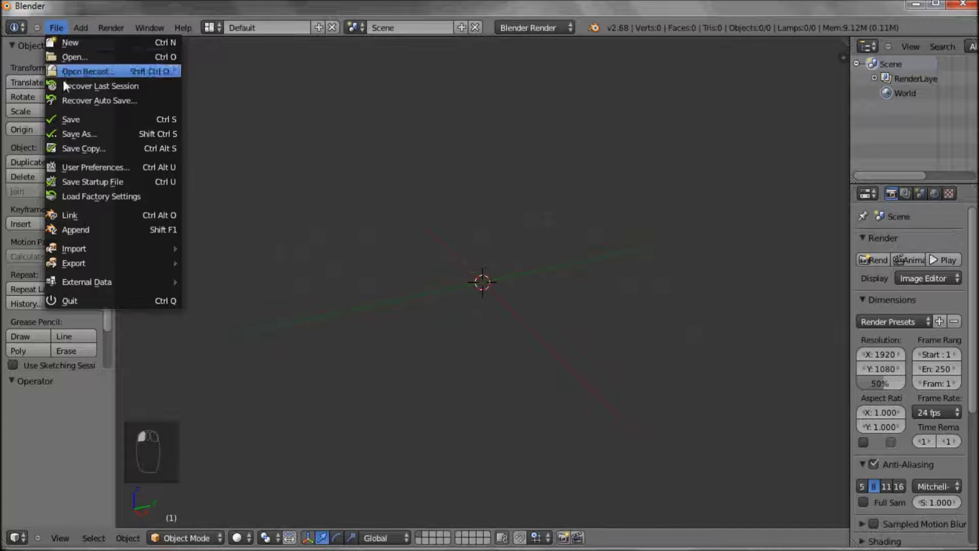
mouse_move(86, 72)
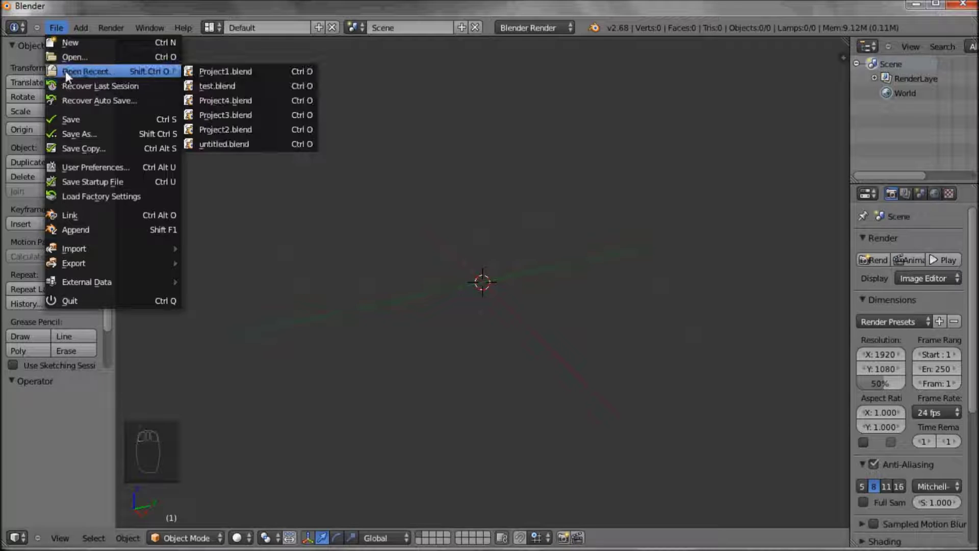
click(210, 73)
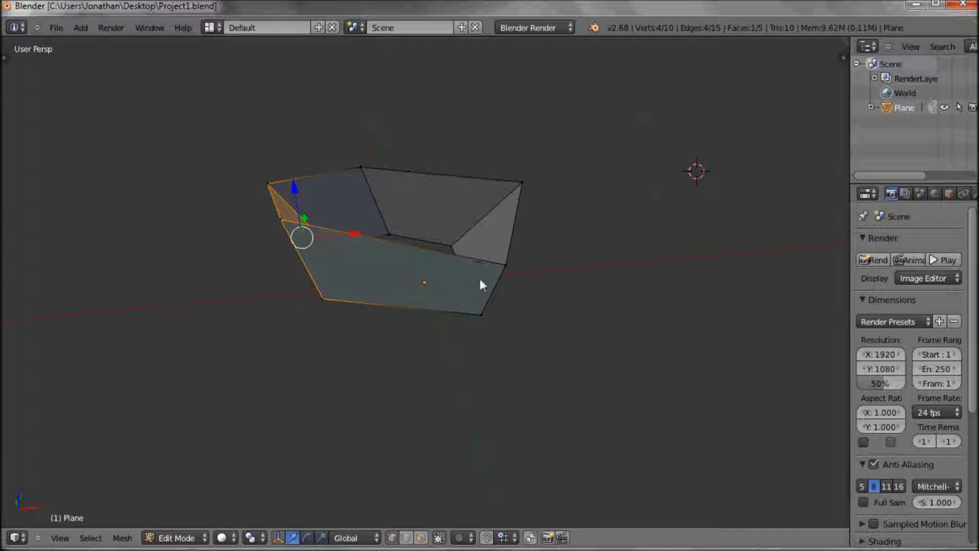
mouse_move(562, 304)
middle_down()
mouse_move(582, 283)
mouse_move(604, 301)
mouse_move(498, 288)
middle_up()
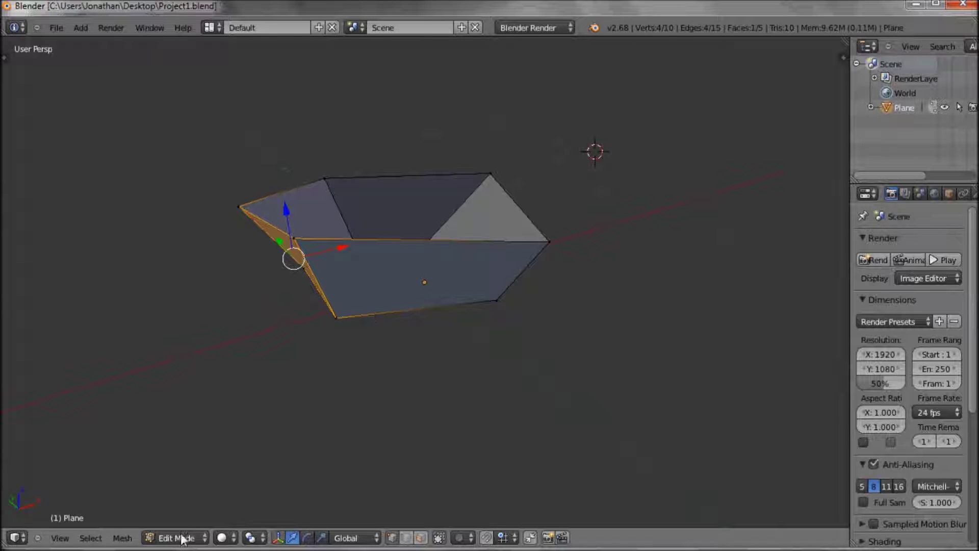
Step: Switch the tray mesh from Edit Mode to Object Mode and deselect everything
click(182, 538)
click(183, 522)
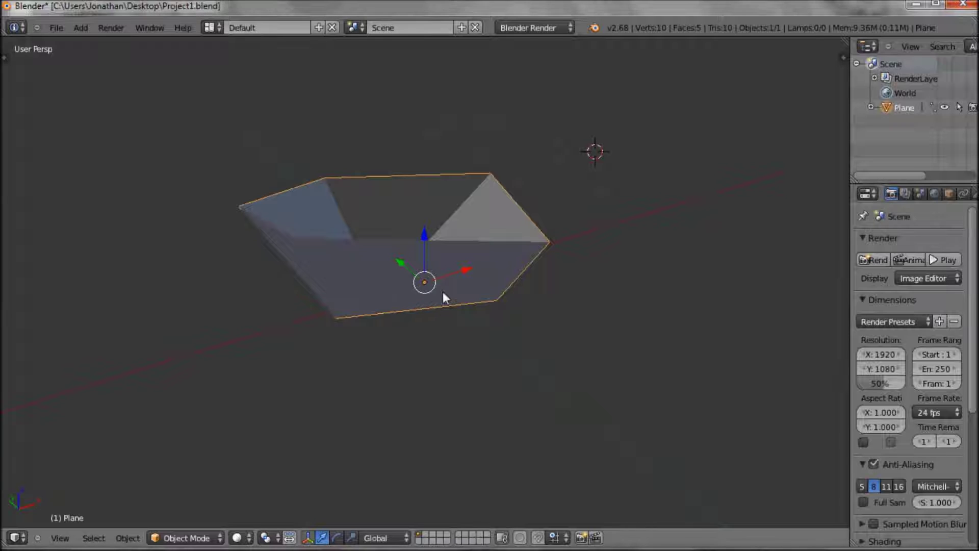
key(a)
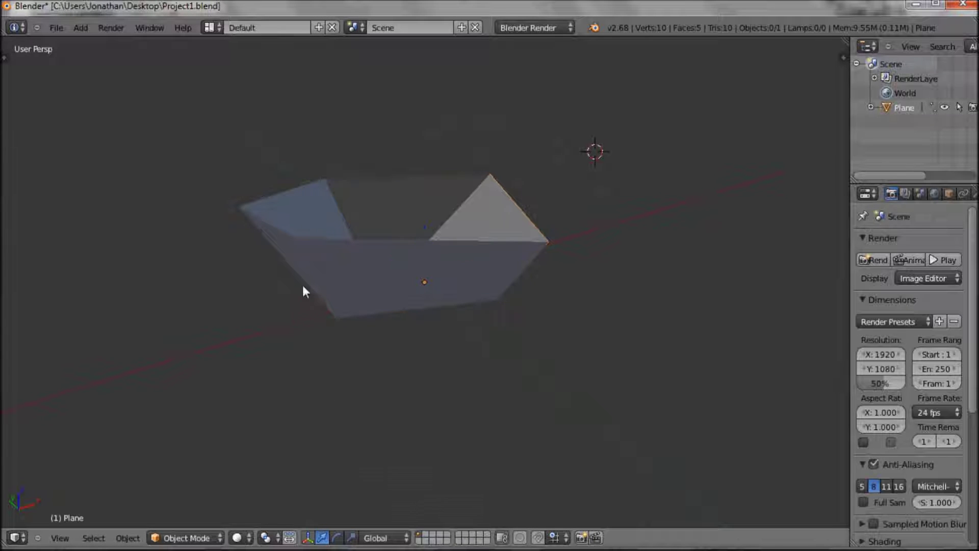
click(48, 27)
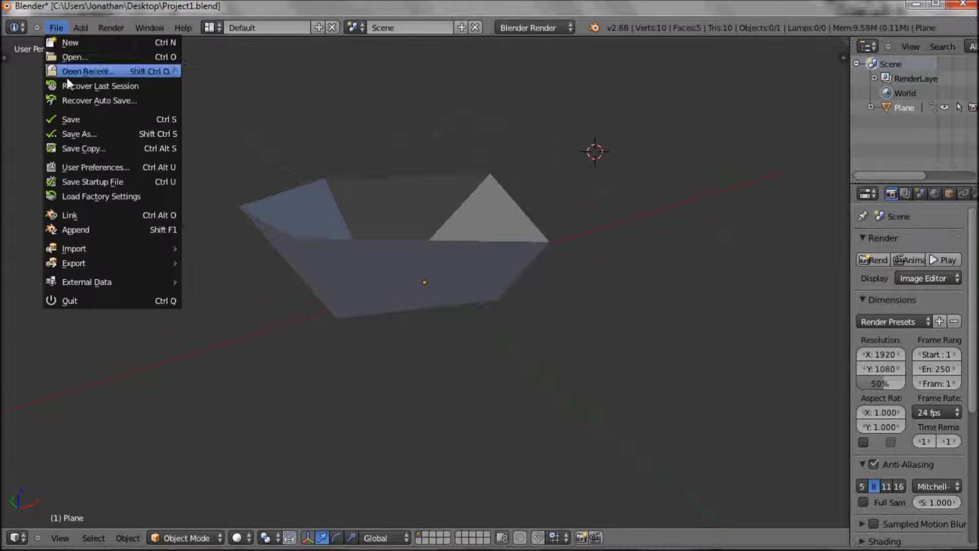
Step: Append the Cube object from Project4.blend into the Project1 scene
click(69, 230)
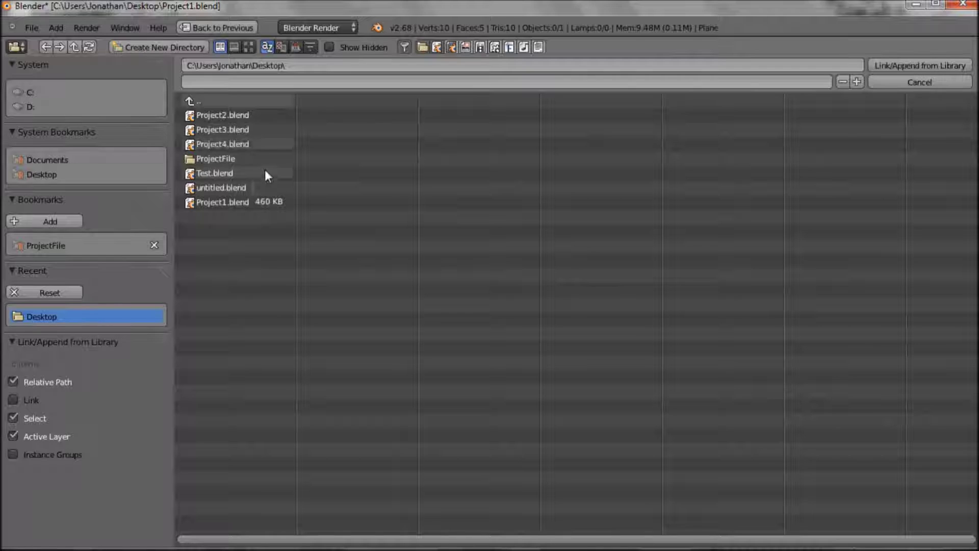
click(195, 145)
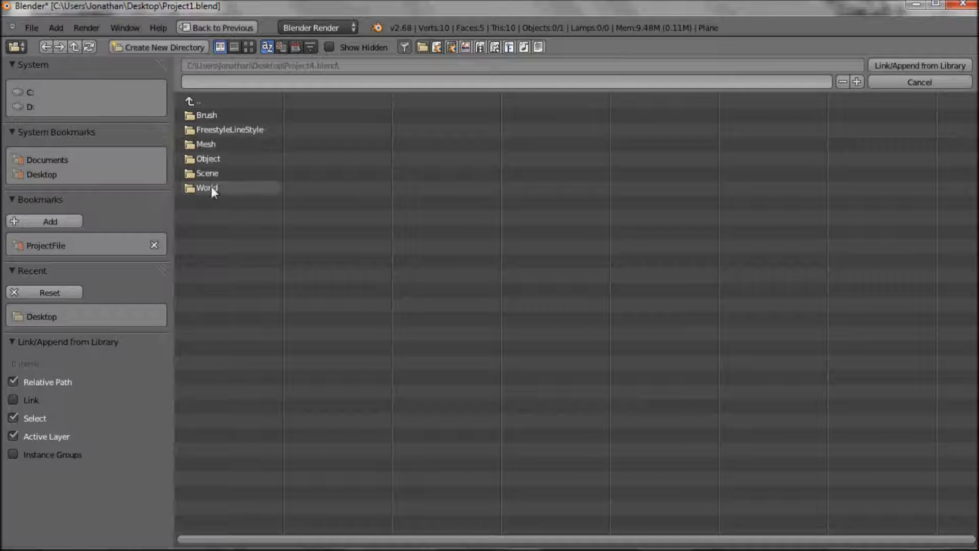
click(189, 160)
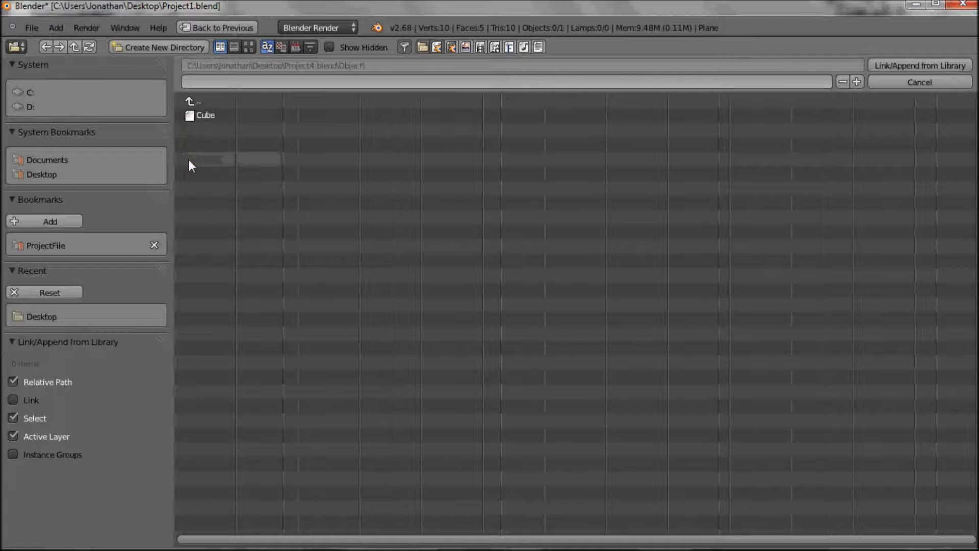
click(193, 116)
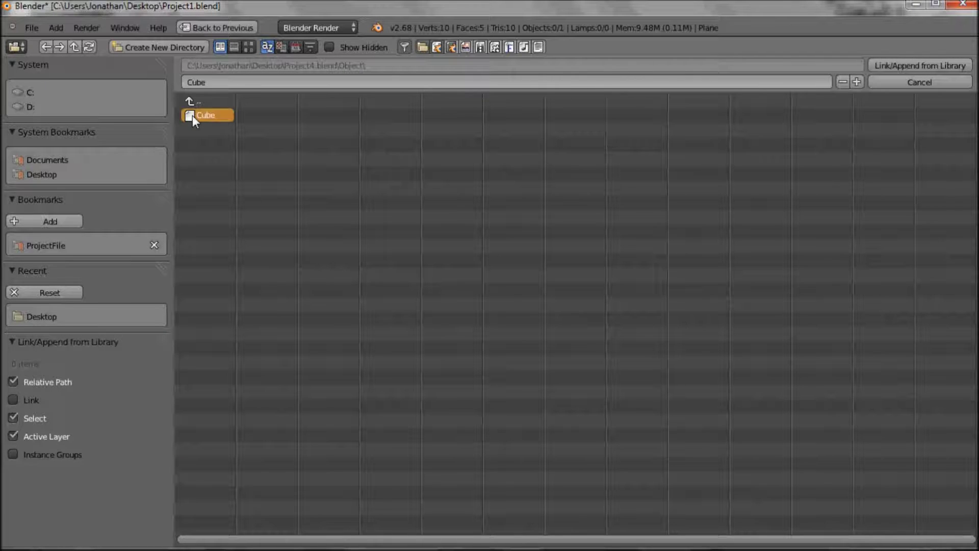
click(911, 65)
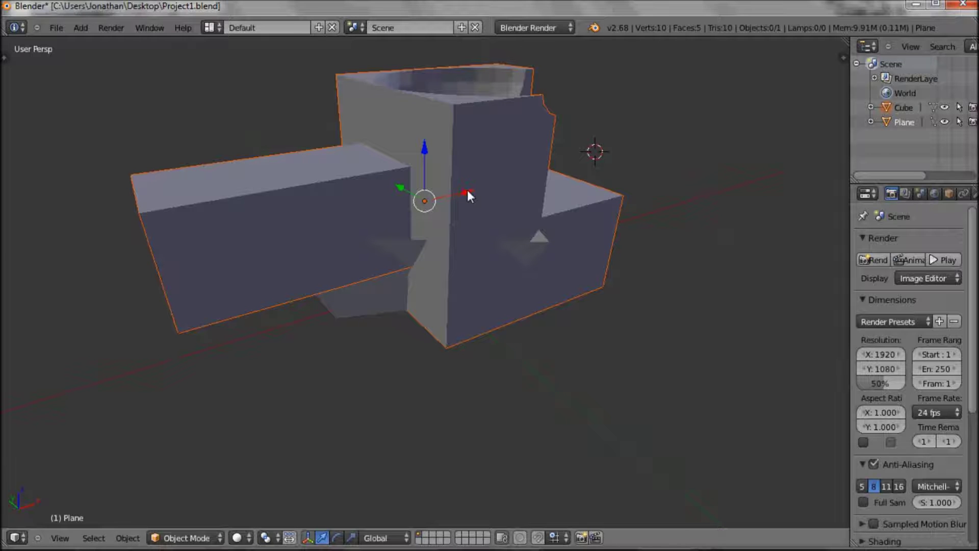
Step: Move the appended Cube left along X until it clears the tray mesh
drag(467, 192, 374, 283)
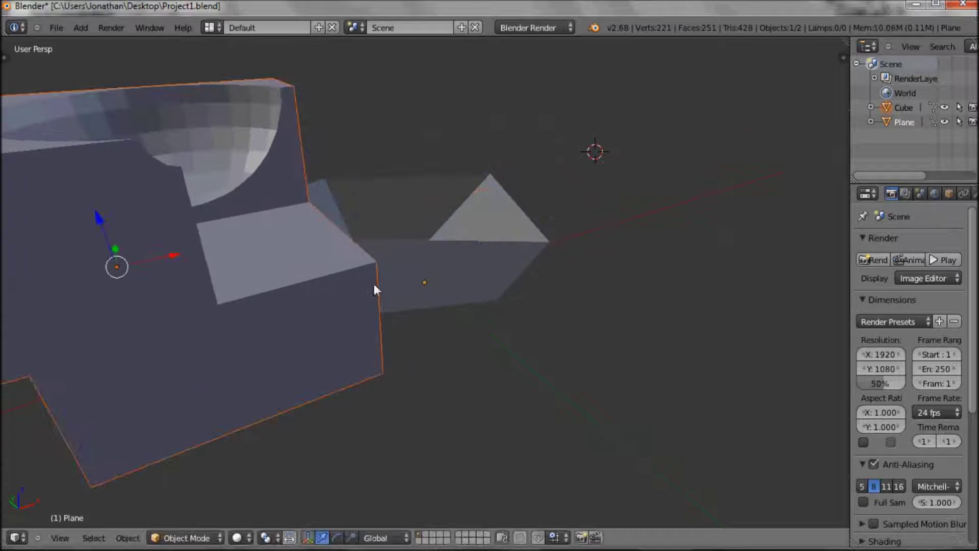
scroll(554, 310, down, 3)
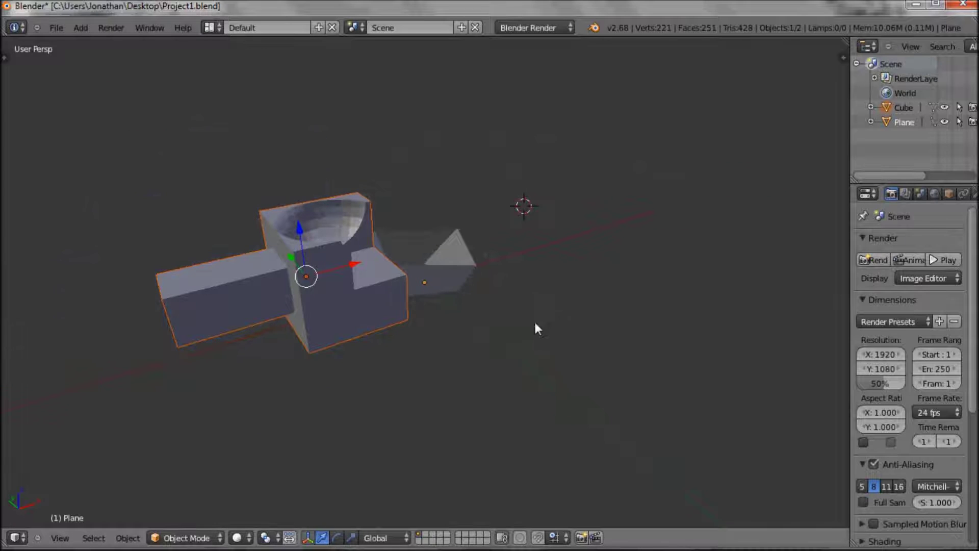
mouse_move(534, 327)
middle_down()
mouse_move(468, 333)
mouse_move(470, 306)
middle_up()
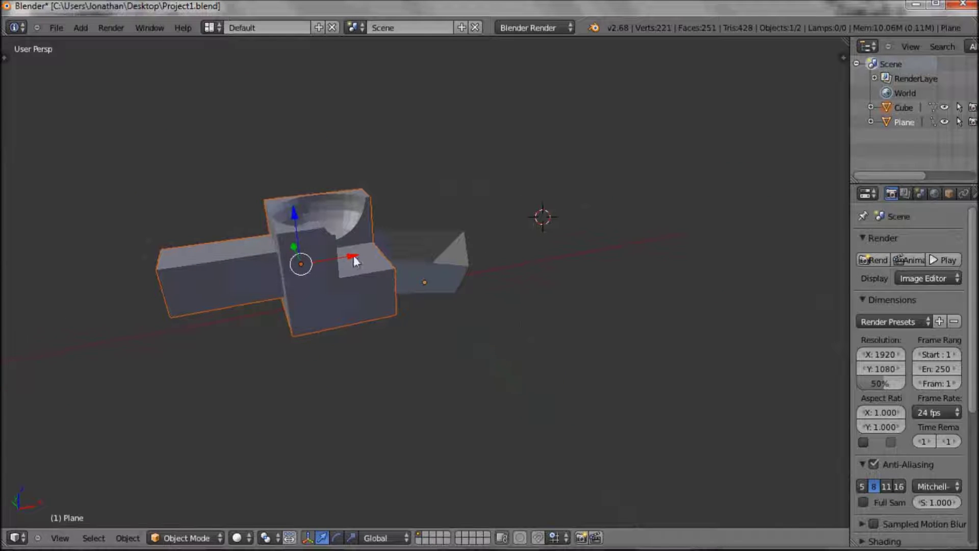
drag(354, 261, 290, 269)
Step: Select the tray and the Cube in turn, inspecting each one's geometry in Edit Mode
right_click(431, 275)
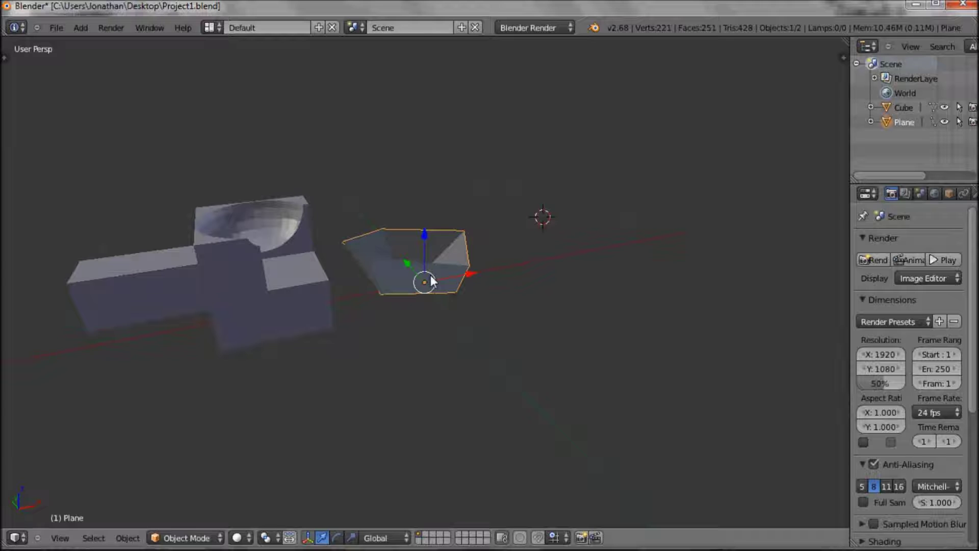
right_click(267, 278)
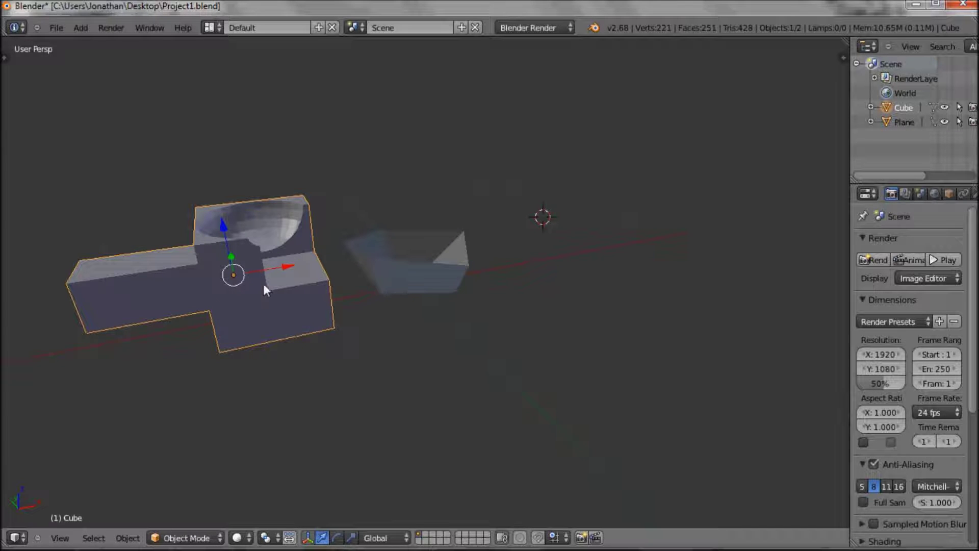
right_click(443, 257)
right_click(250, 292)
right_click(389, 264)
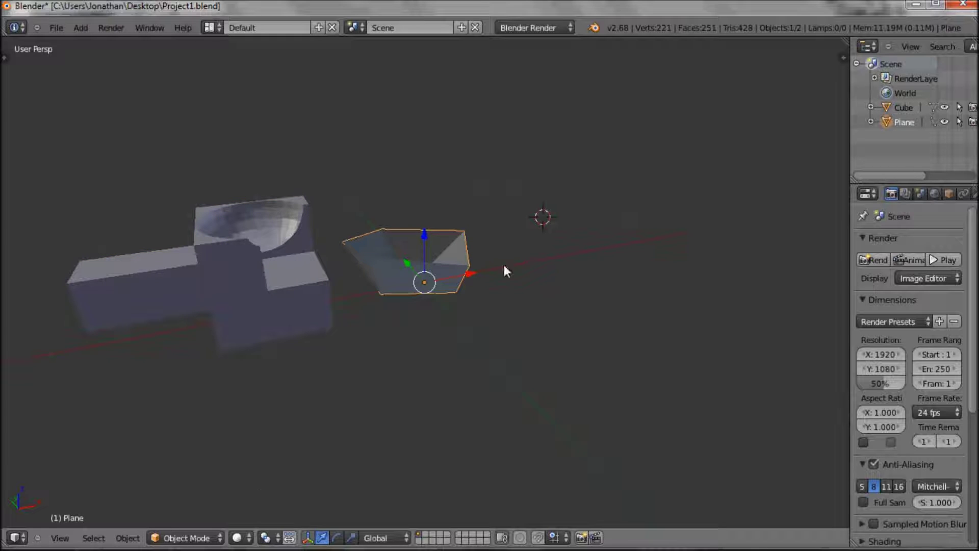
key(Tab)
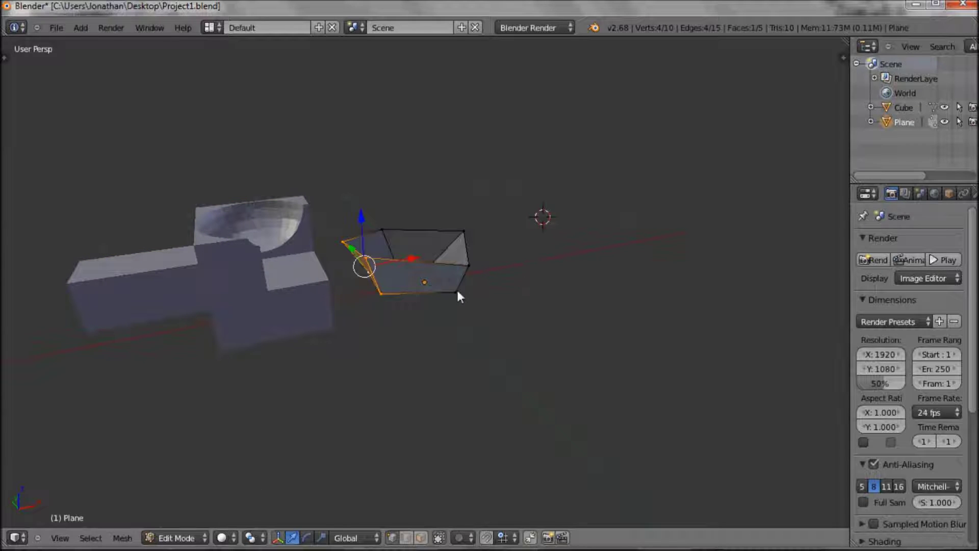
key(Tab)
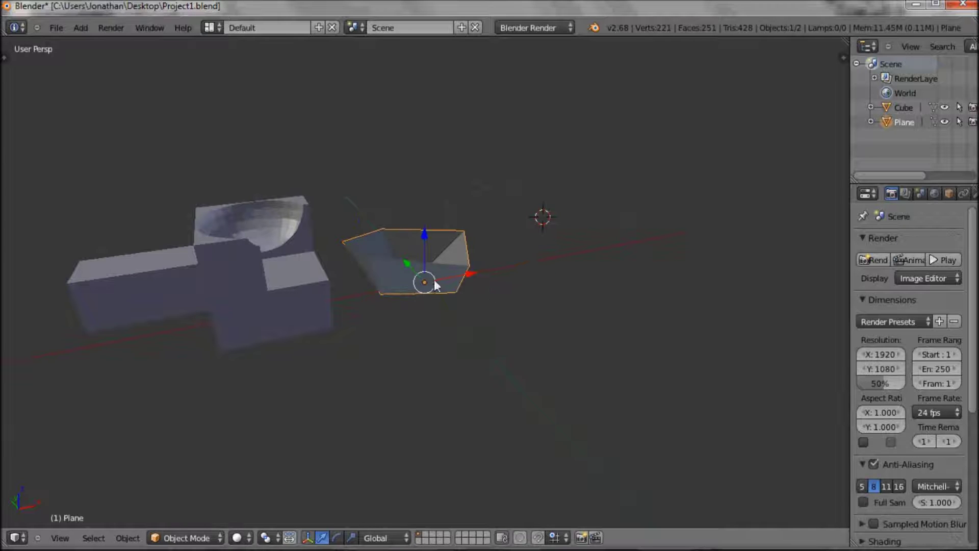
right_click(237, 277)
key(Tab)
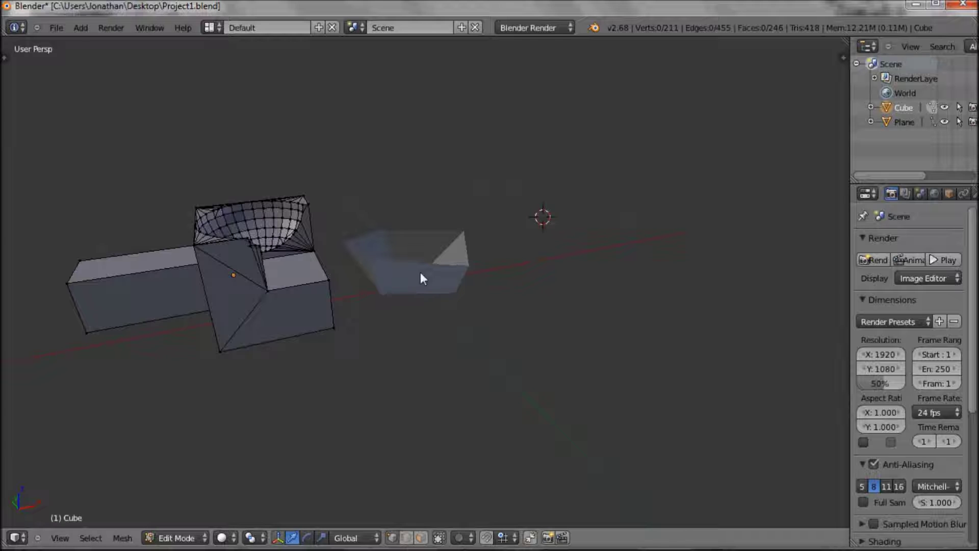
key(Tab)
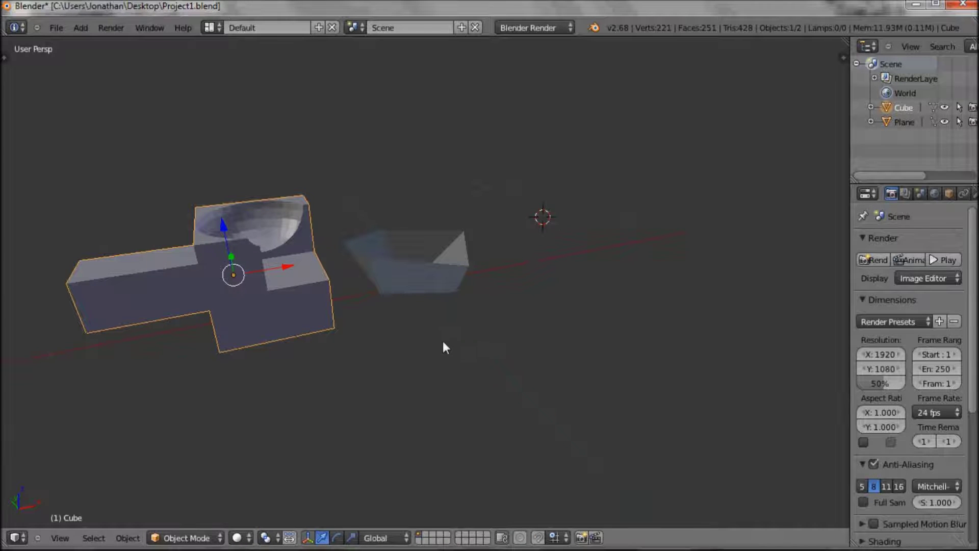
Step: Select both the Cube and the tray mesh, then join them into one Plane object
mouse_move(446, 346)
middle_down()
mouse_move(604, 367)
mouse_move(612, 356)
middle_up()
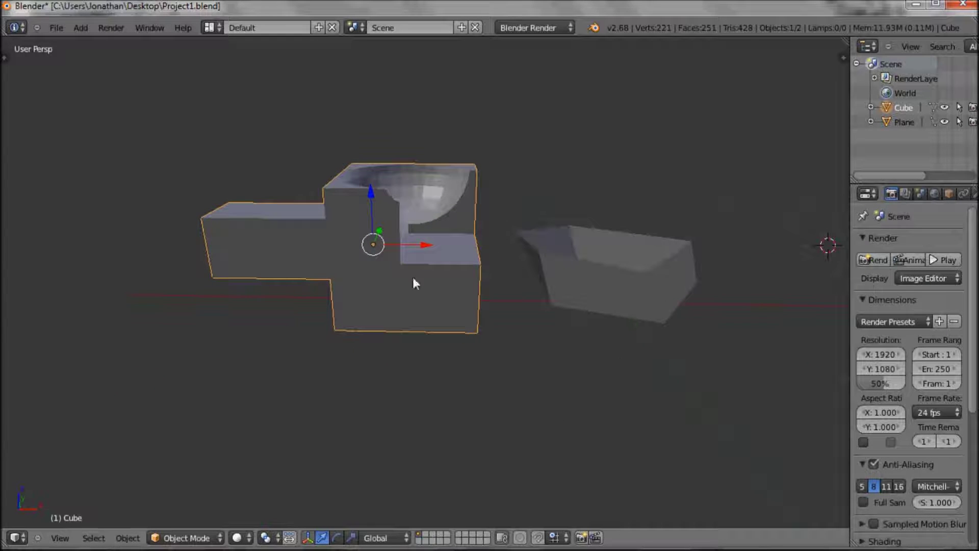
shift+right_click(605, 284)
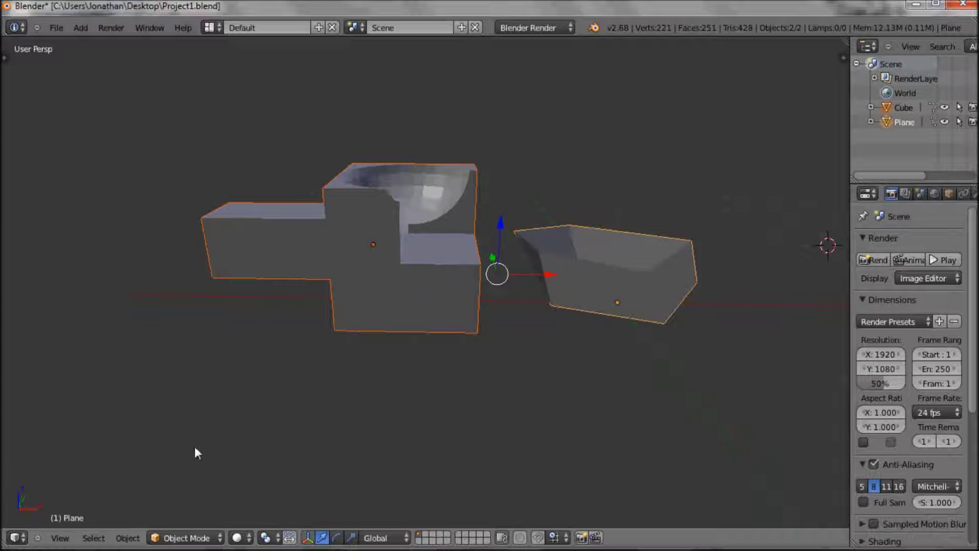
click(128, 538)
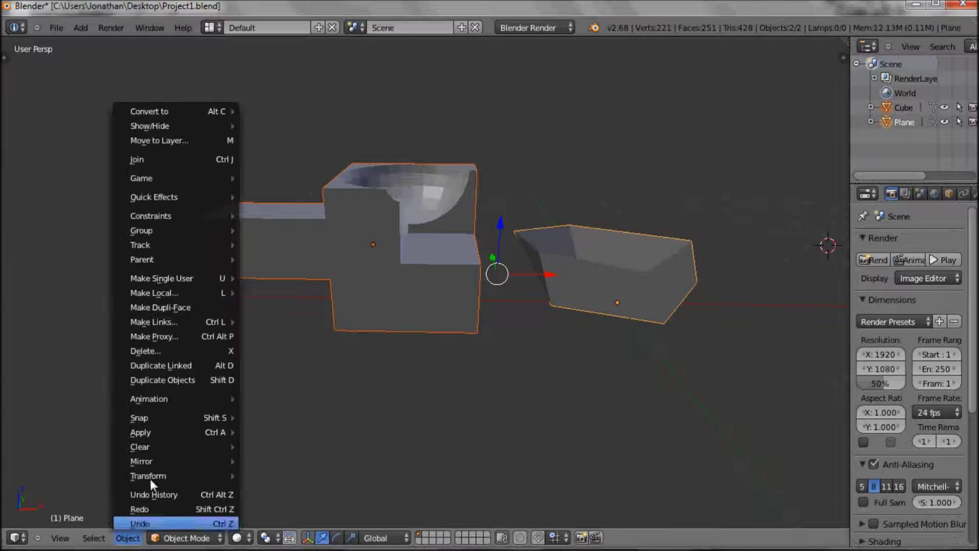
click(157, 158)
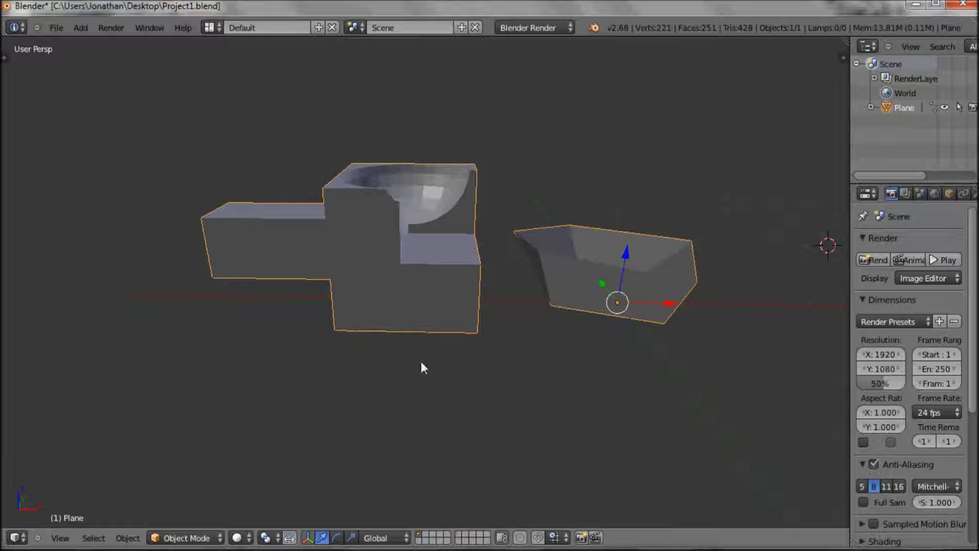
Step: Box-select the tray part's vertices, including hidden ones, and separate them into Plane.001
key(Tab)
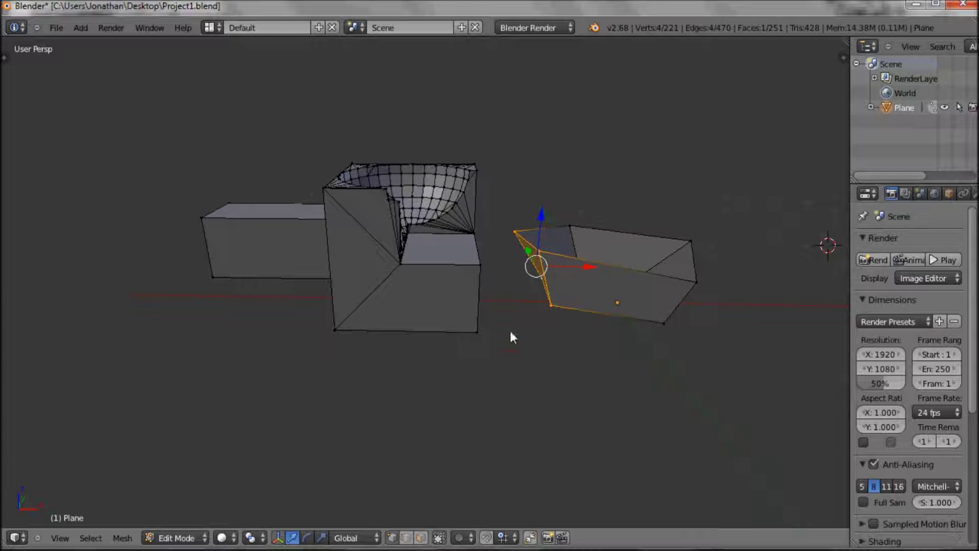
key(a)
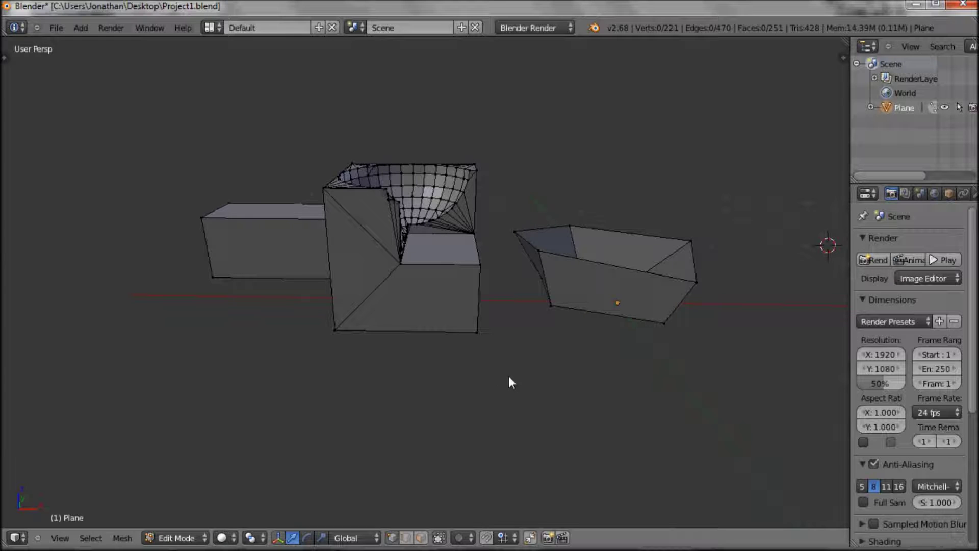
click(439, 537)
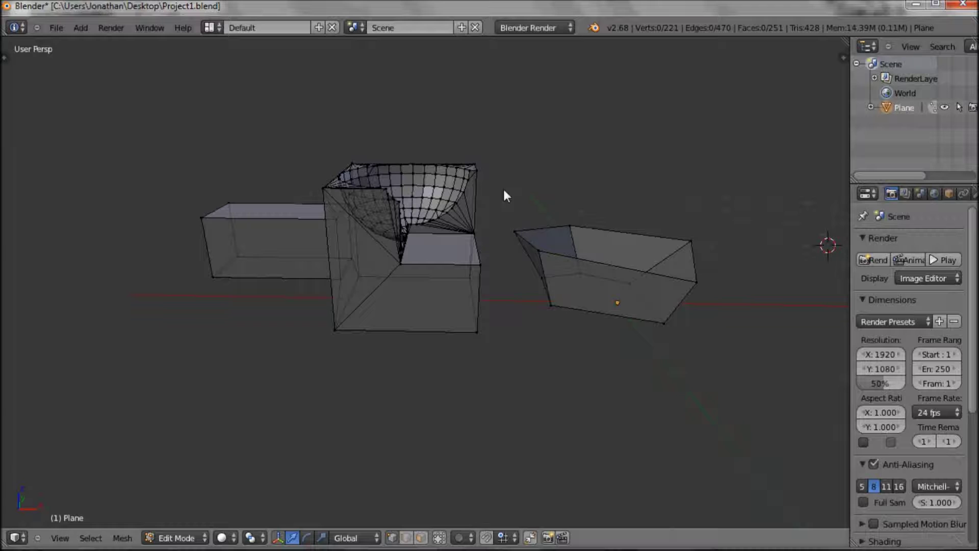
key(b)
drag(504, 185, 726, 383)
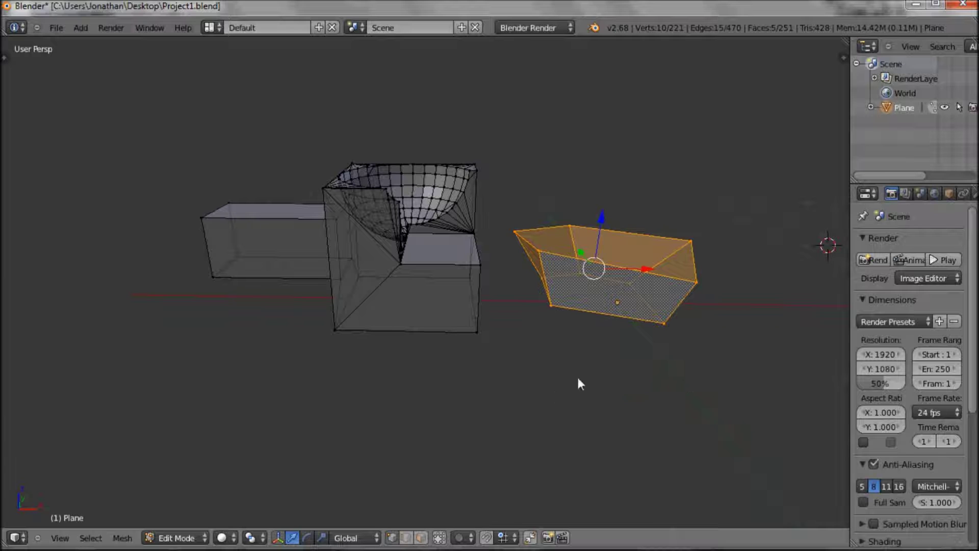
key(p)
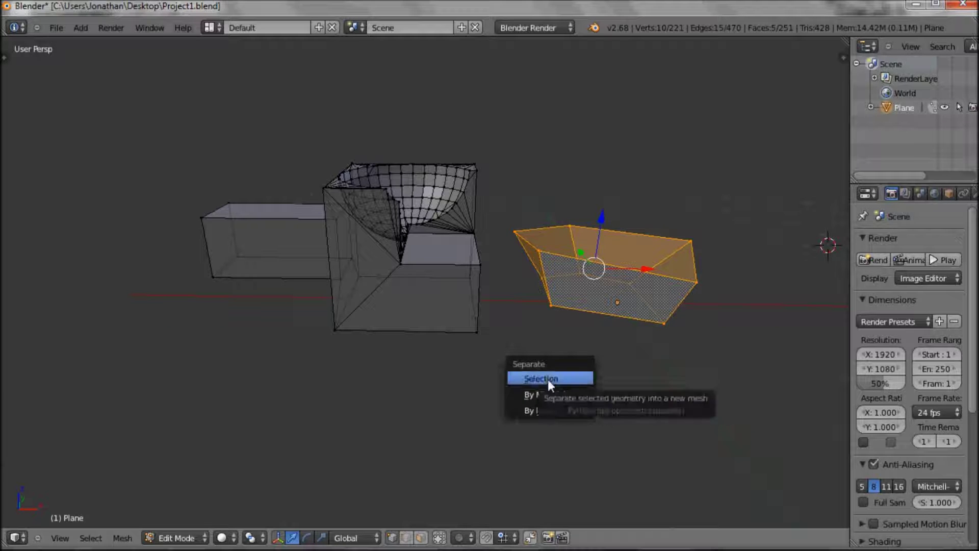
click(548, 379)
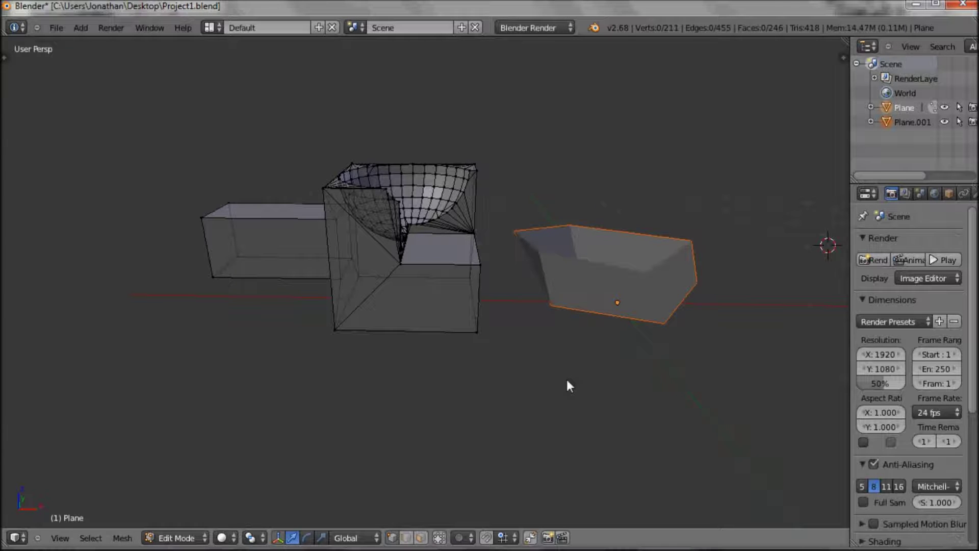
Step: Back in Object Mode, select the block and the wedge, checking each one's mesh in Edit Mode
key(Tab)
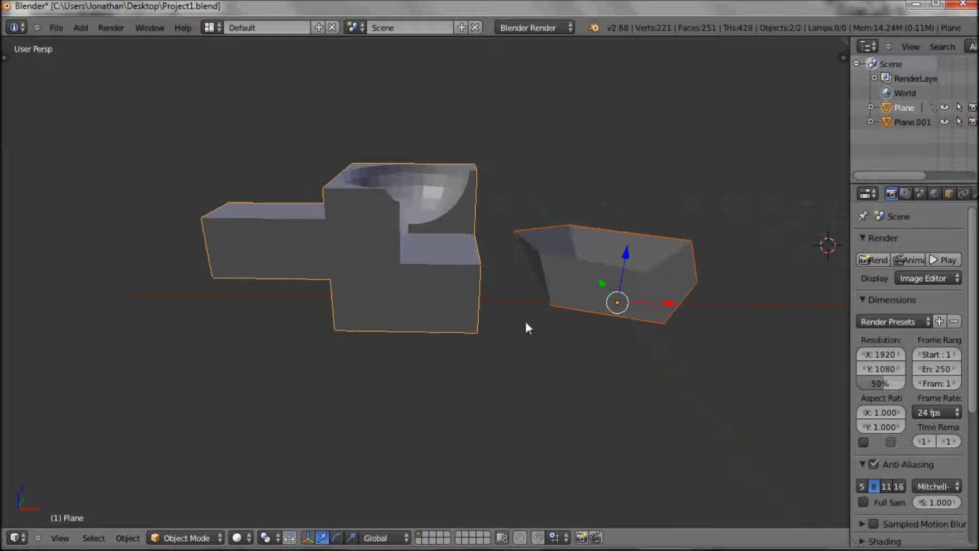
right_click(361, 272)
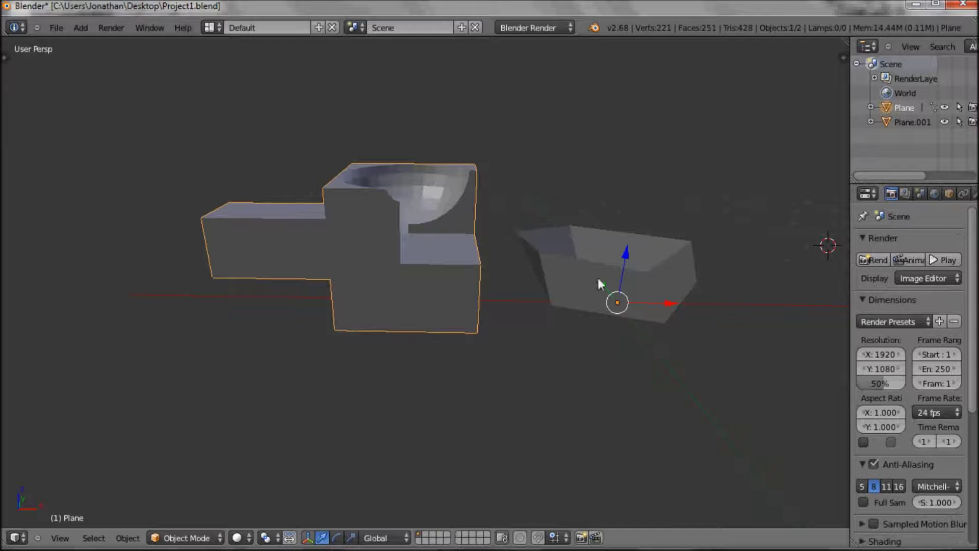
right_click(615, 280)
right_click(357, 278)
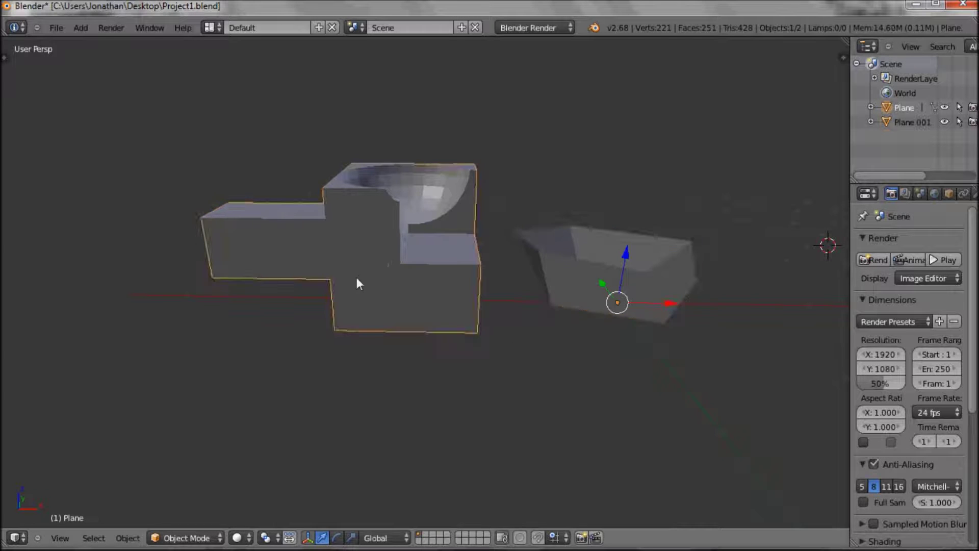
right_click(581, 280)
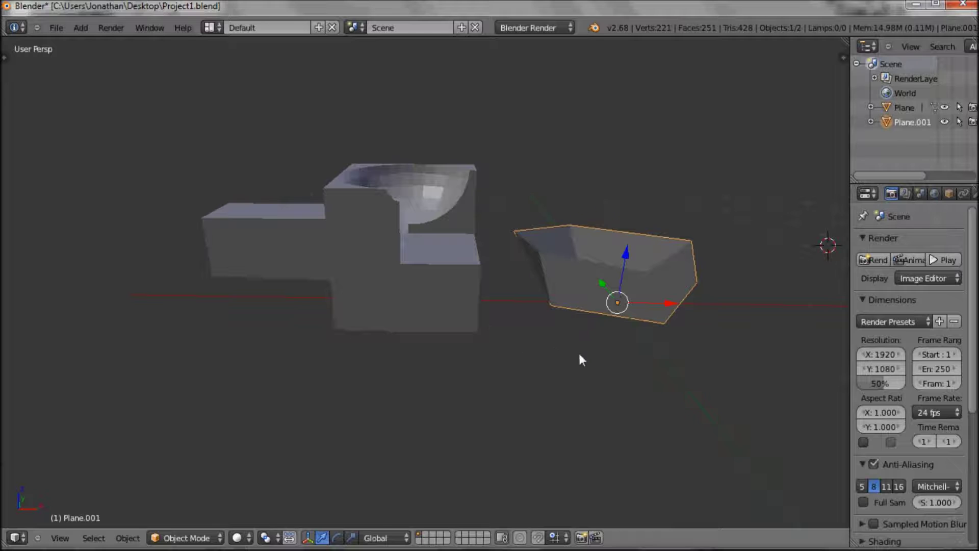
key(Tab)
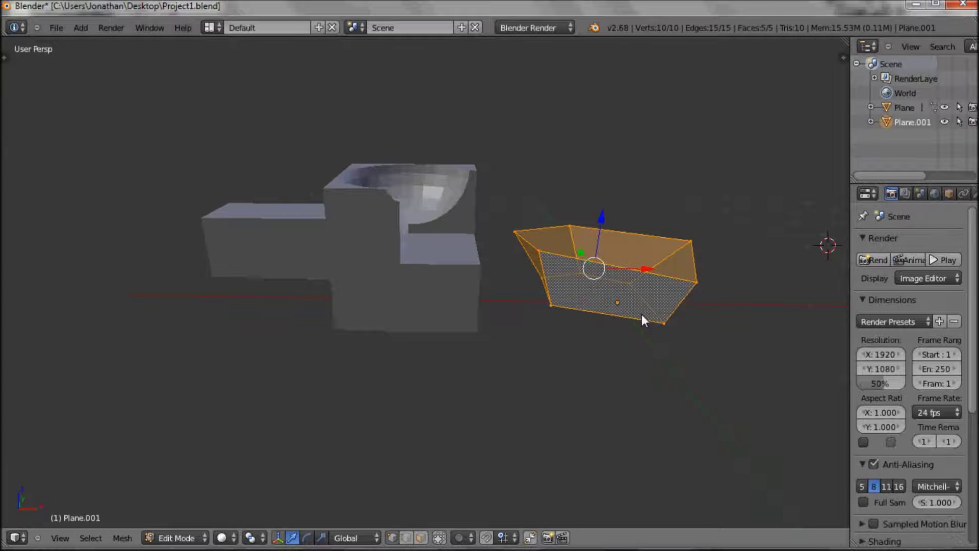
key(Tab)
right_click(379, 262)
key(Tab)
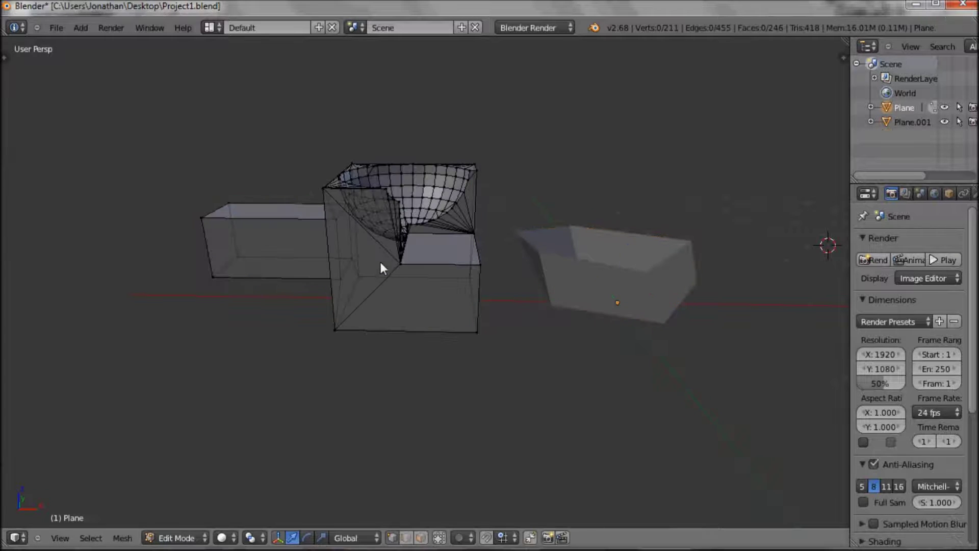
key(Tab)
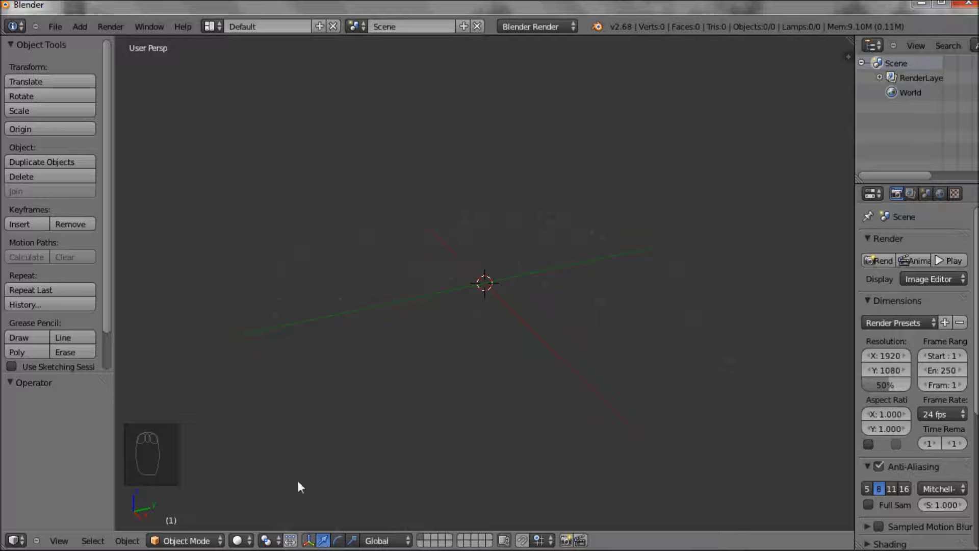
mouse_move(183, 543)
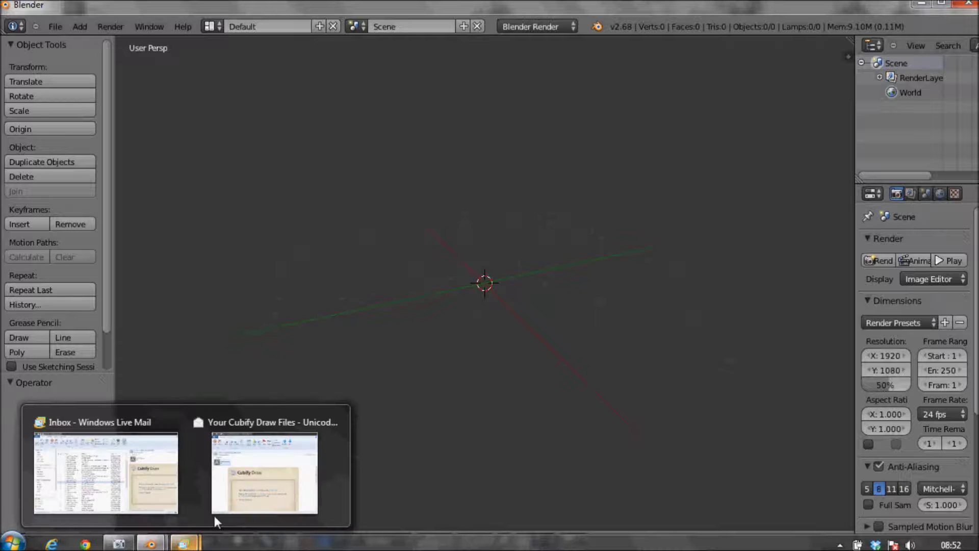
Step: Save the CubifyDrawing.stl attachment from the Your Cubify Draw Files email to the Desktop
click(252, 497)
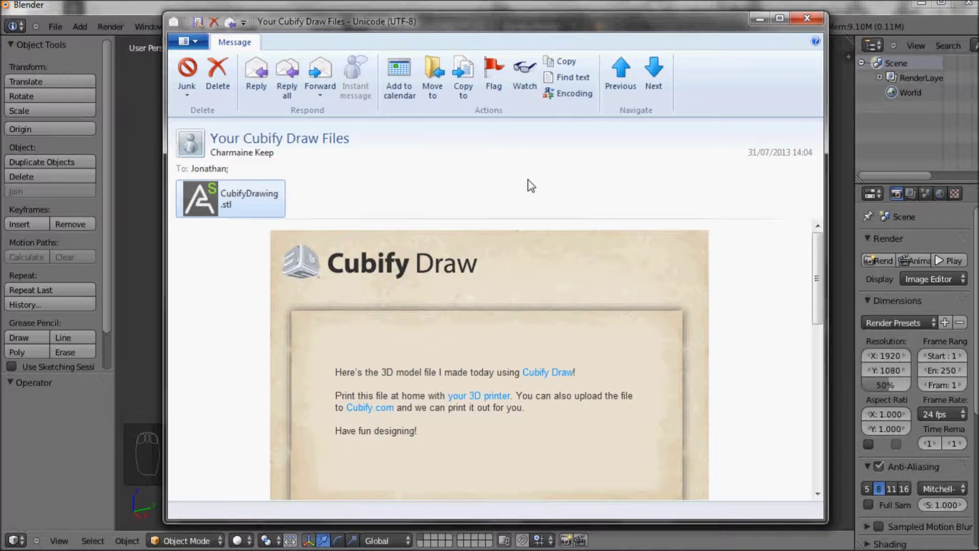
drag(458, 21, 486, 19)
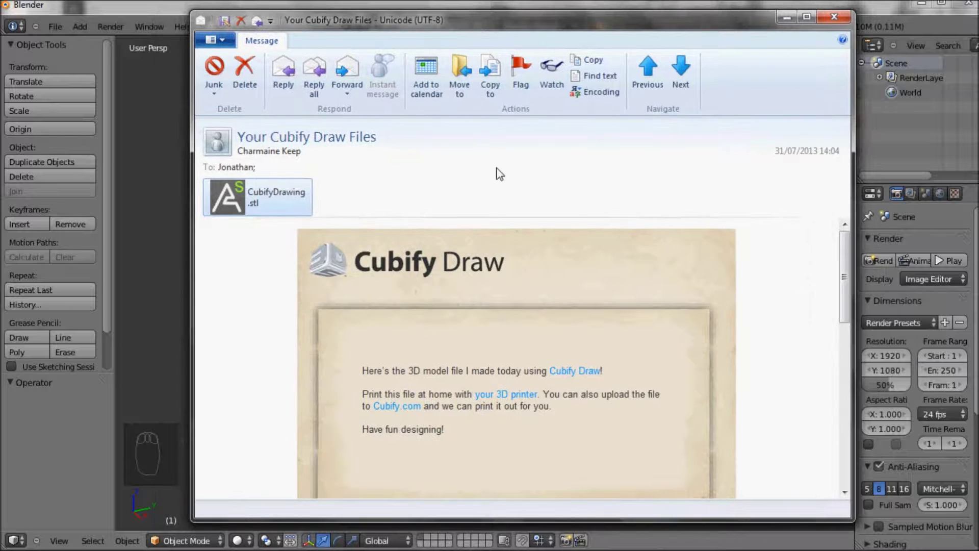
right_click(265, 202)
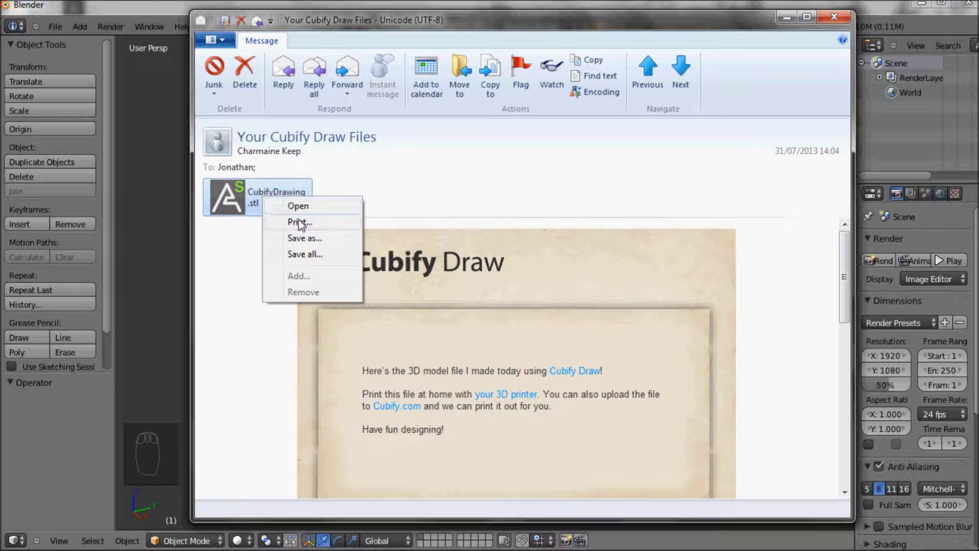
click(305, 239)
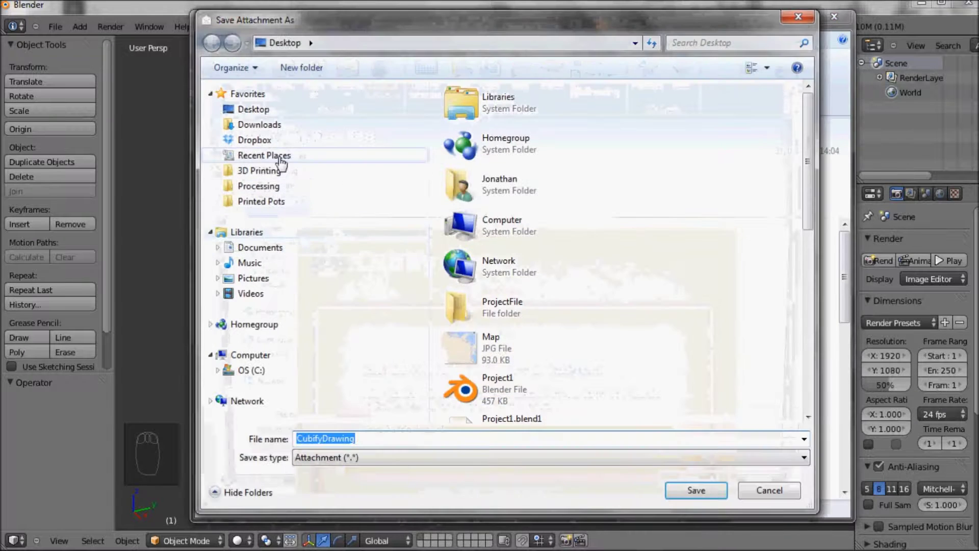
click(254, 109)
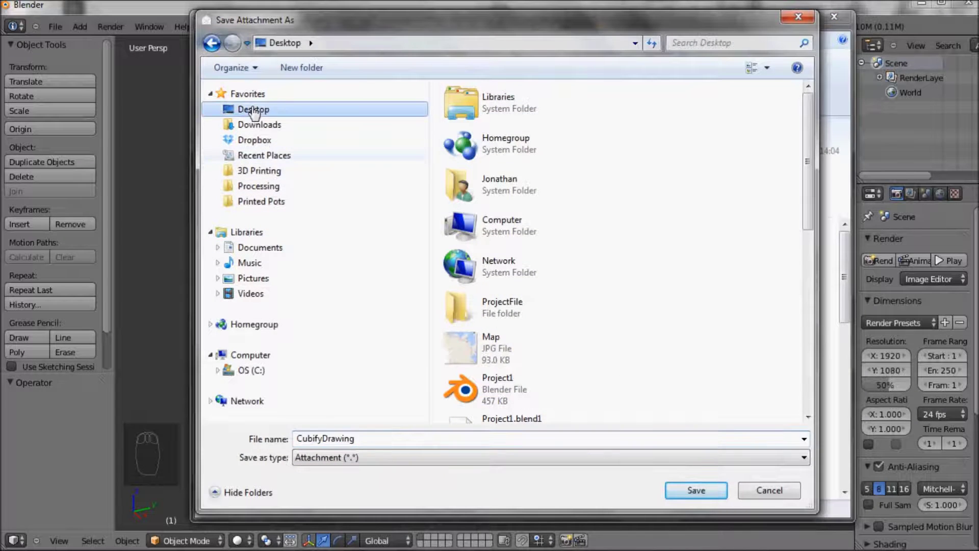
click(722, 495)
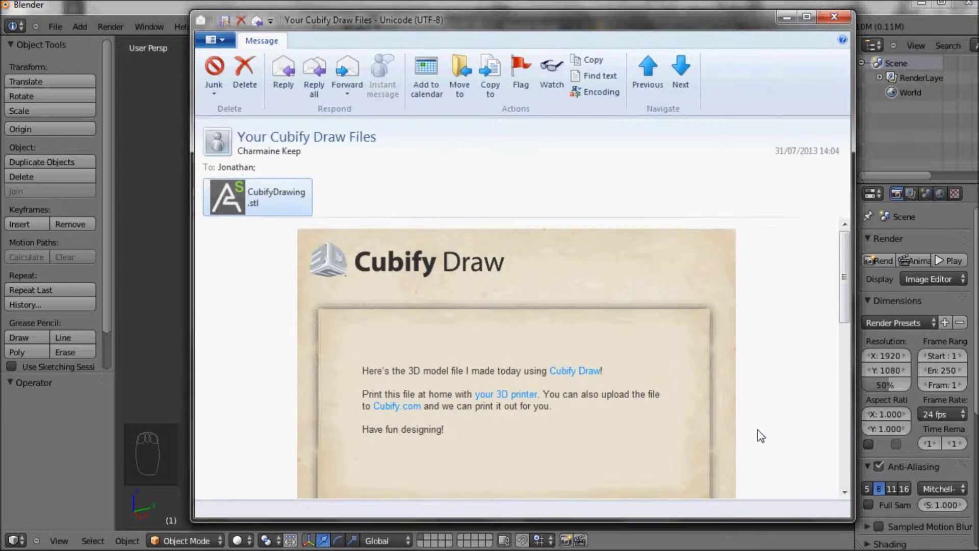
click(120, 9)
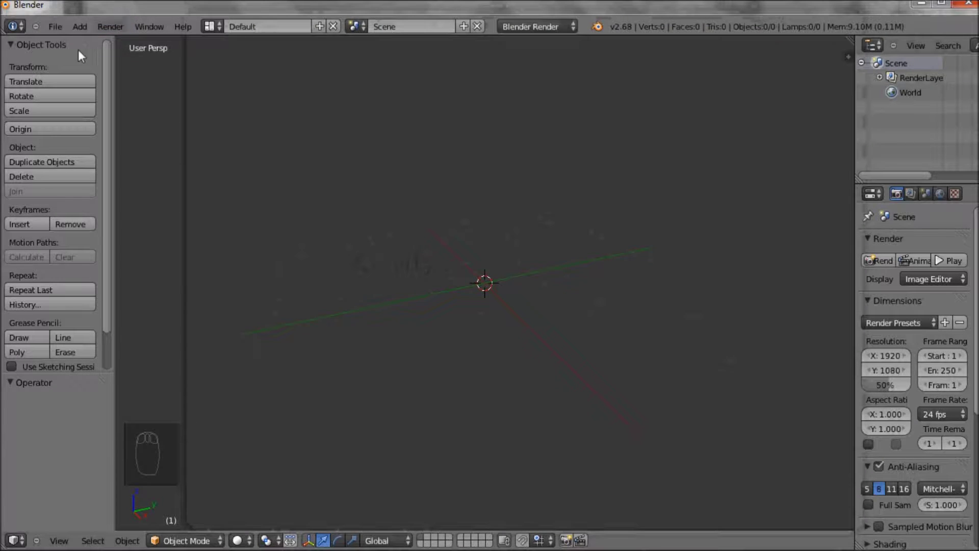
Step: Import CubifyDrawing.stl from the Desktop into the empty Blender scene
click(53, 26)
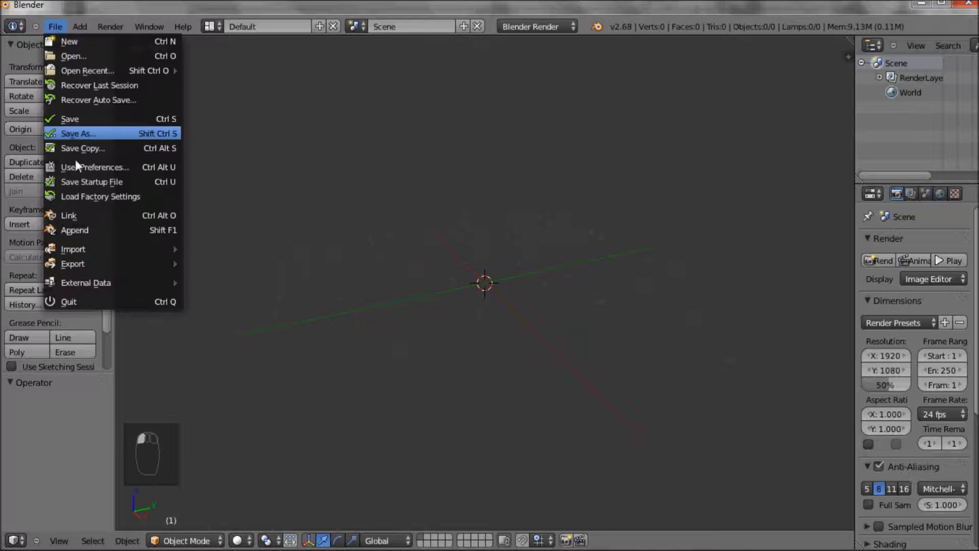
mouse_move(74, 249)
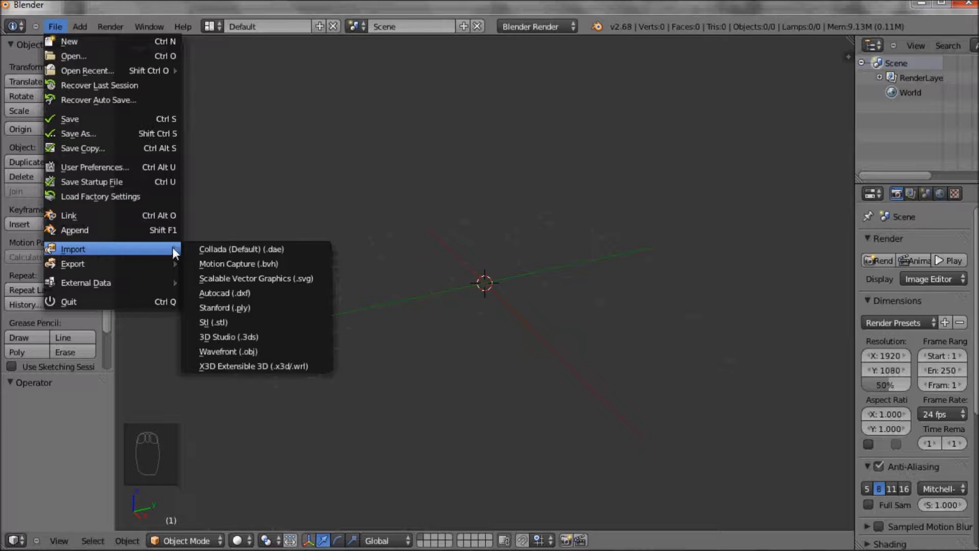
click(209, 322)
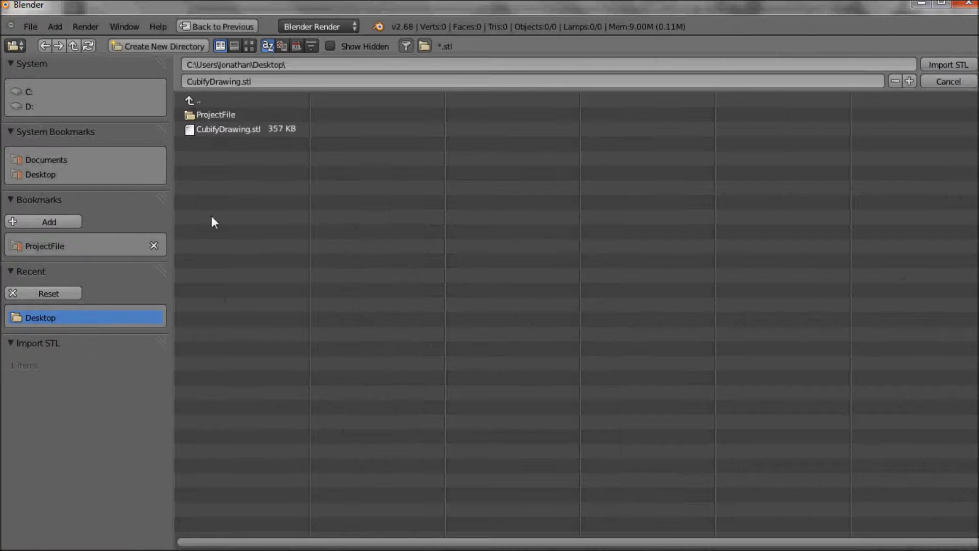
click(52, 161)
click(41, 177)
click(223, 128)
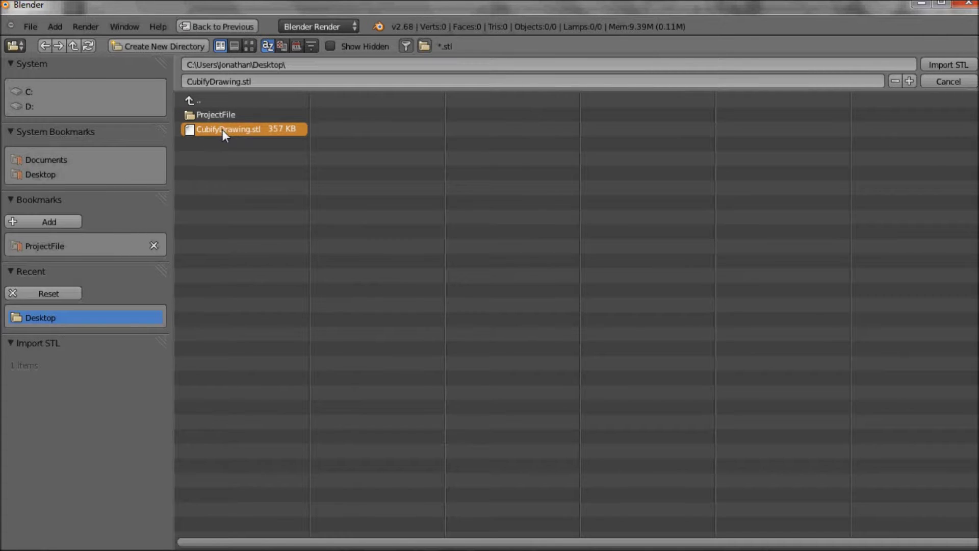
click(946, 64)
scroll(605, 307, up, 2)
scroll(606, 307, up, 2)
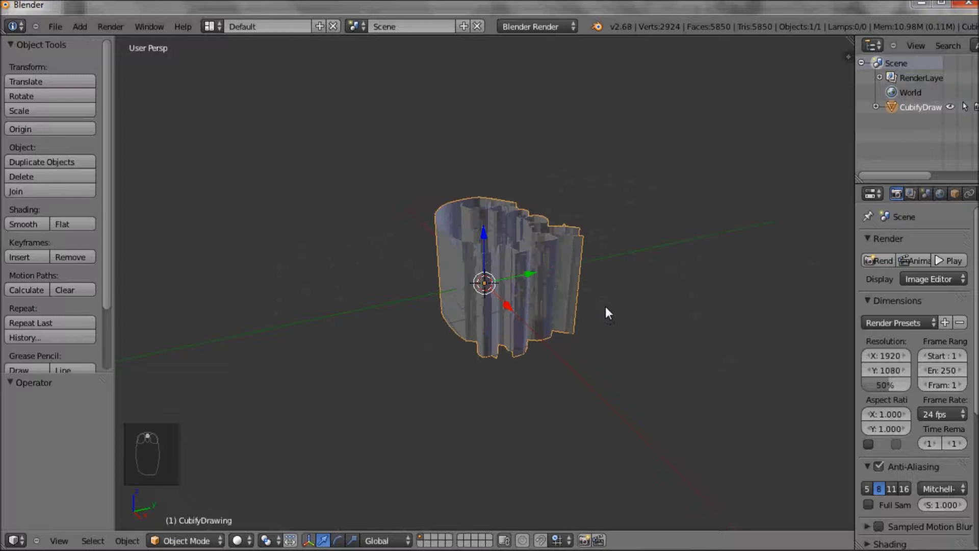
mouse_move(629, 310)
middle_down()
mouse_move(593, 397)
mouse_move(699, 343)
mouse_move(746, 263)
middle_up()
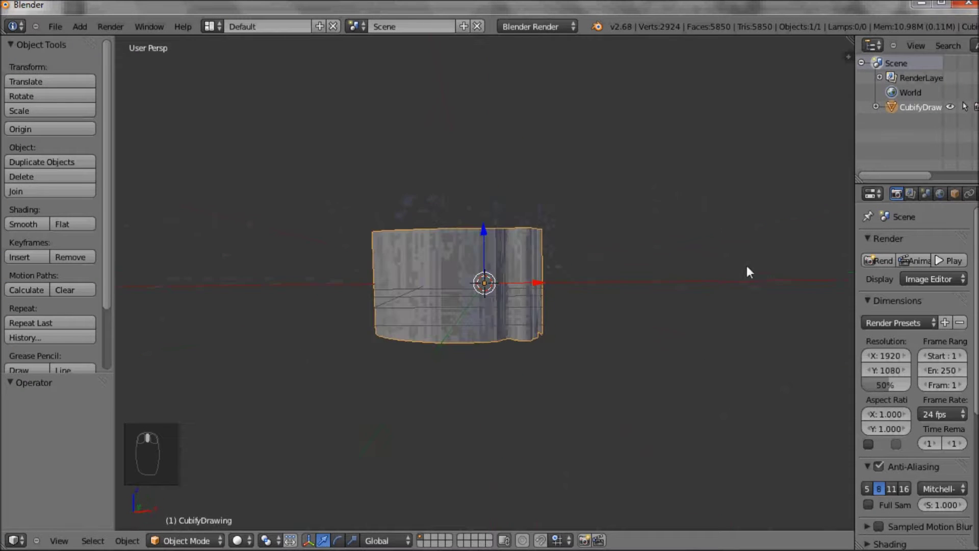
mouse_move(435, 273)
middle_down()
mouse_move(425, 336)
mouse_move(396, 376)
mouse_move(459, 393)
mouse_move(416, 398)
mouse_move(443, 334)
mouse_move(429, 334)
mouse_move(420, 310)
mouse_move(413, 372)
mouse_move(510, 325)
middle_up()
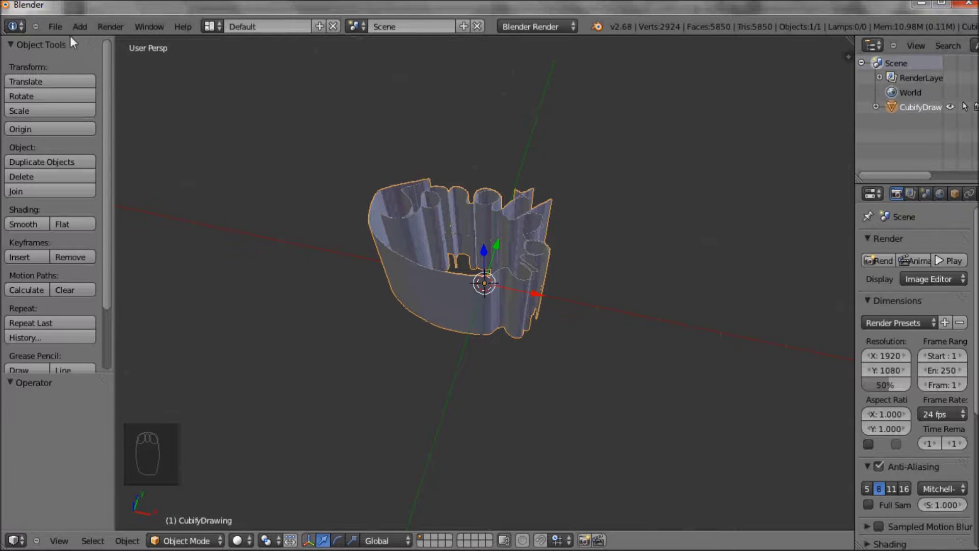
click(55, 26)
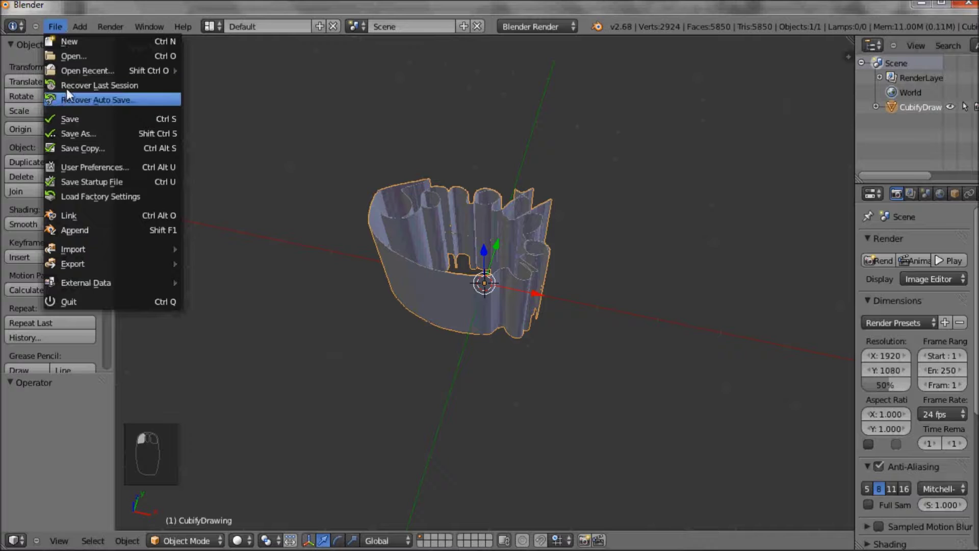
mouse_move(87, 71)
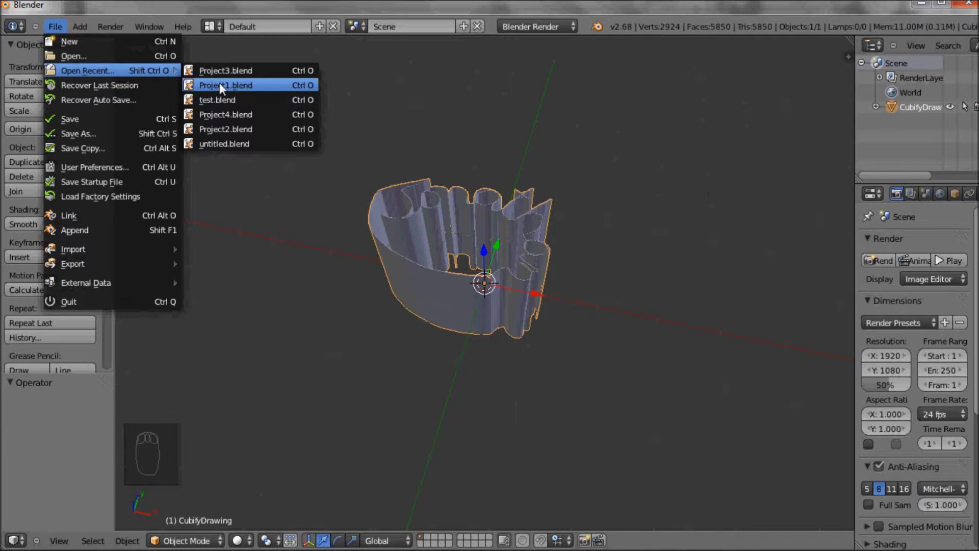
Step: Reopen Project1.blend from the recent files and orbit around the Plane model
click(219, 85)
mouse_move(497, 365)
middle_down()
mouse_move(520, 299)
mouse_move(461, 251)
mouse_move(472, 321)
mouse_move(512, 356)
mouse_move(512, 398)
mouse_move(496, 380)
mouse_move(485, 387)
mouse_move(489, 370)
middle_up()
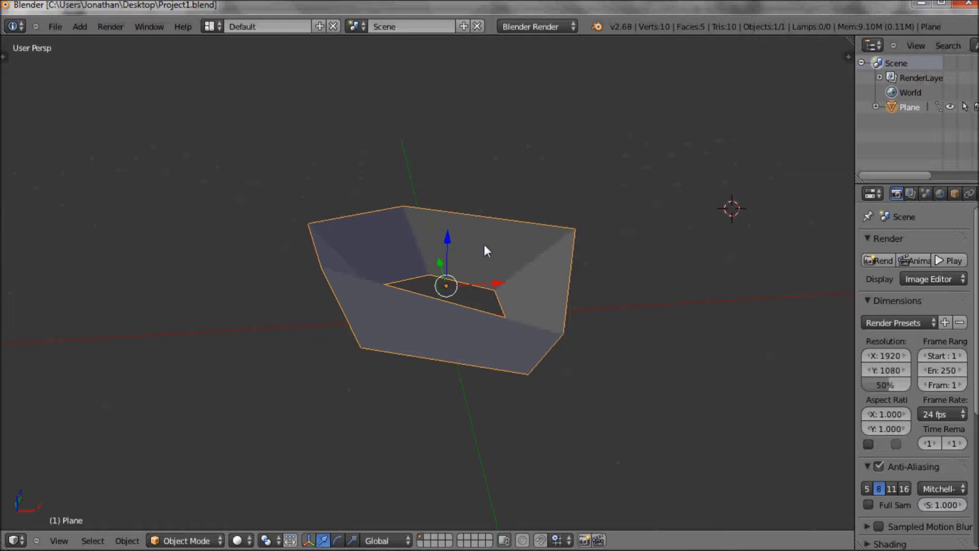
click(56, 26)
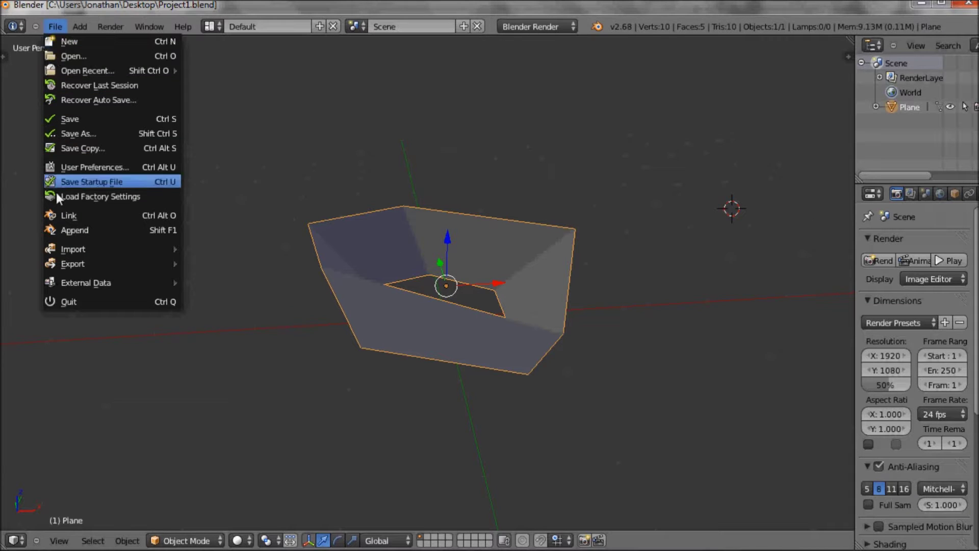
mouse_move(74, 263)
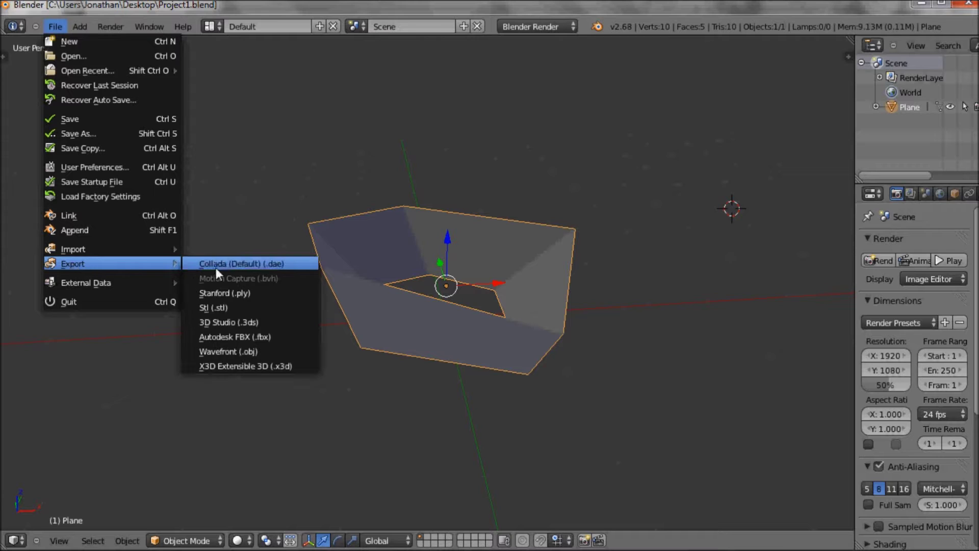
Step: Export the Plane model to the Desktop as Project1.stl
click(210, 306)
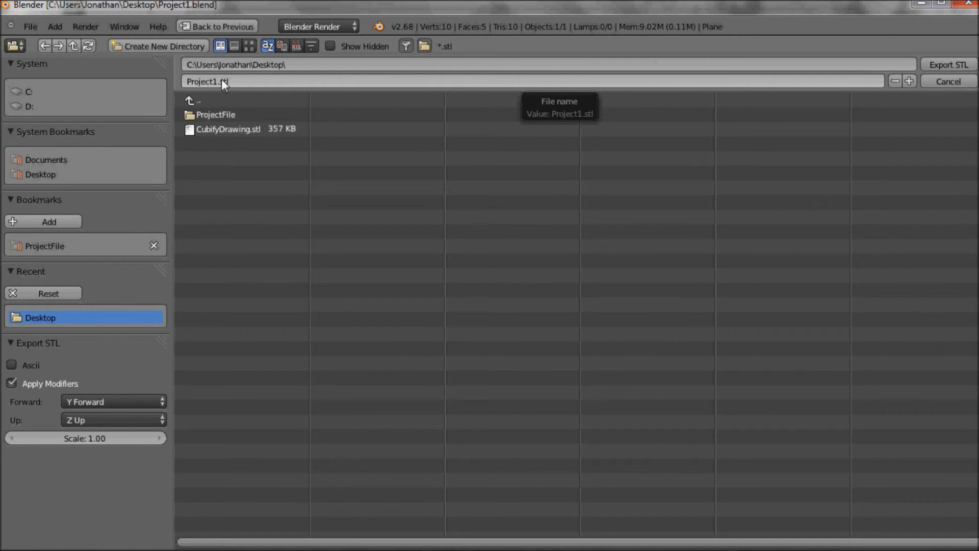
click(952, 64)
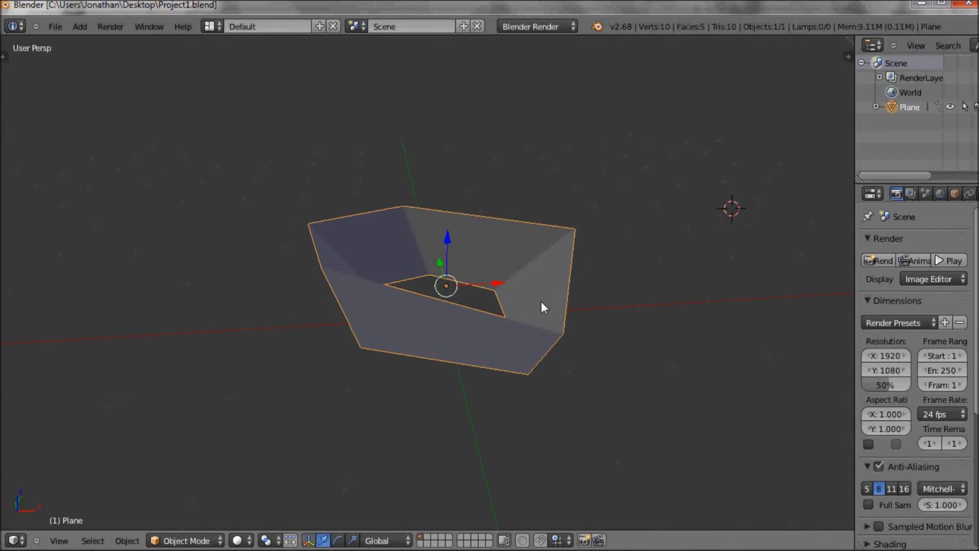